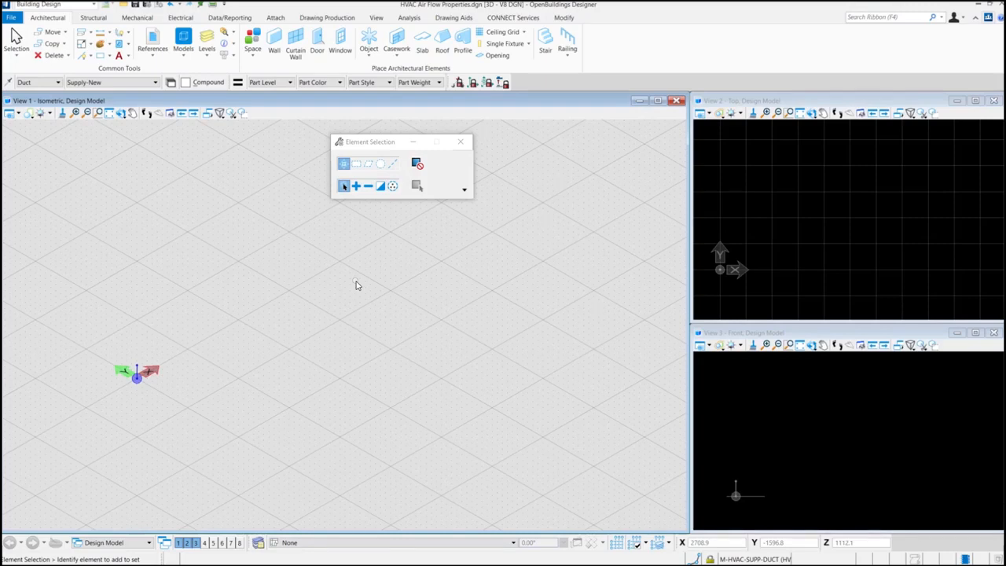
# - Start placing a rectangular duct and compare its Status and Air Flow properties for the Chimney-New and Mist-Return parts
pyautogui.click(143, 24)
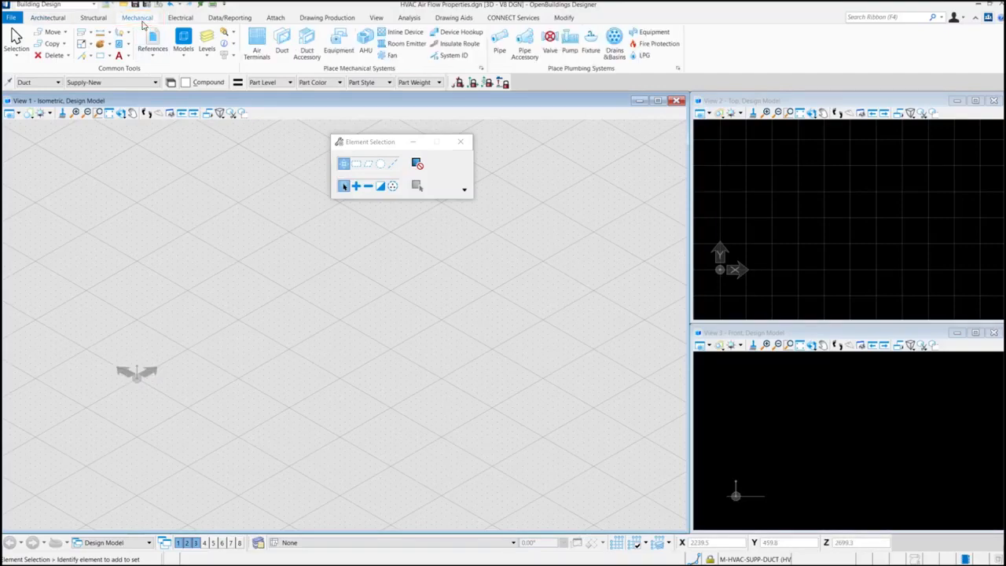
pyautogui.click(279, 43)
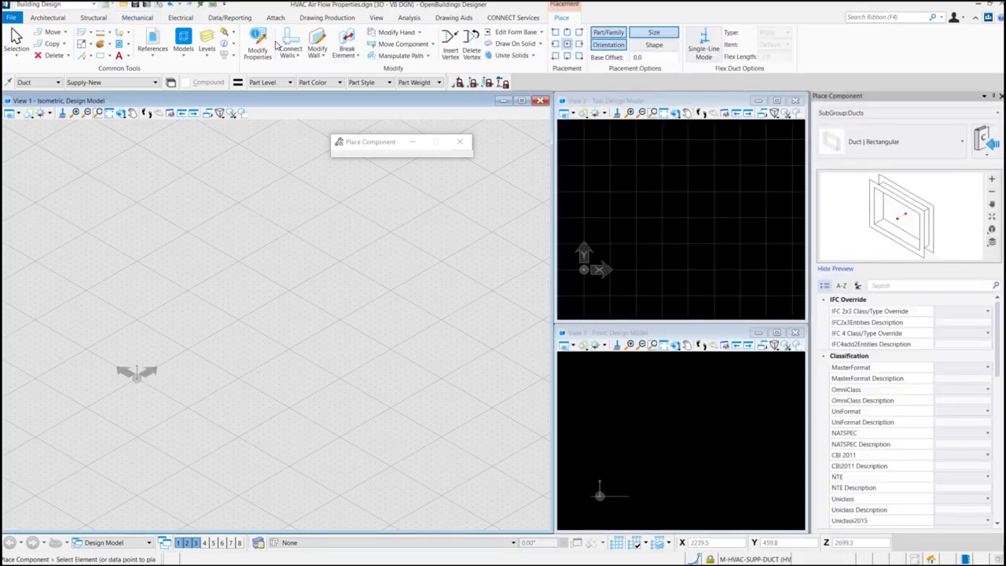
pyautogui.scroll(-10, 955, 444)
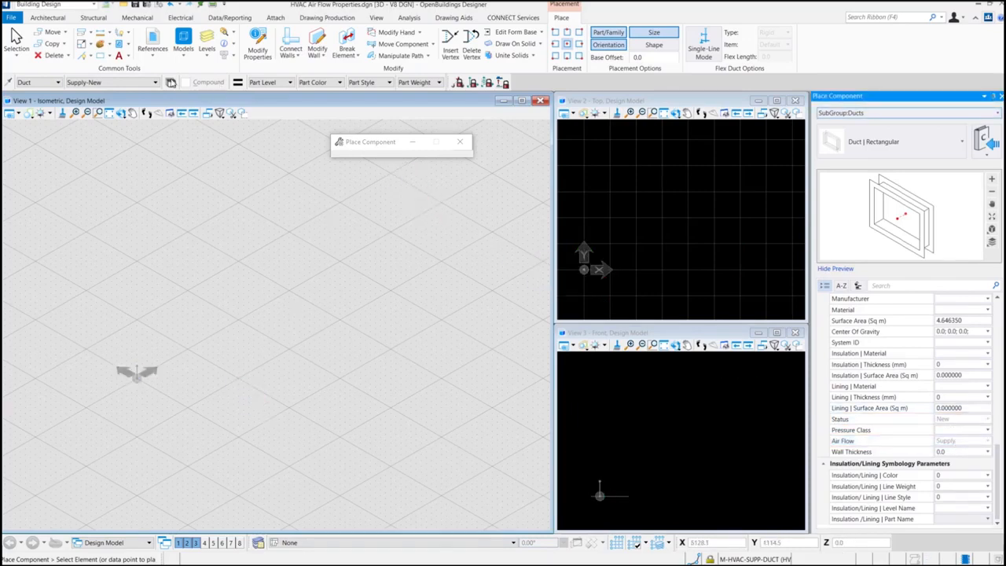
pyautogui.click(156, 82)
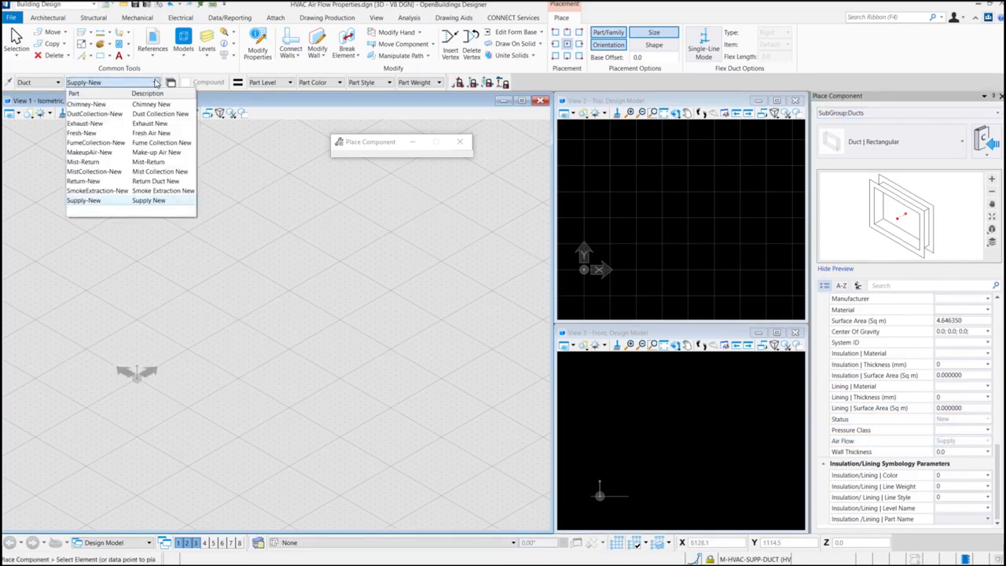
pyautogui.click(122, 105)
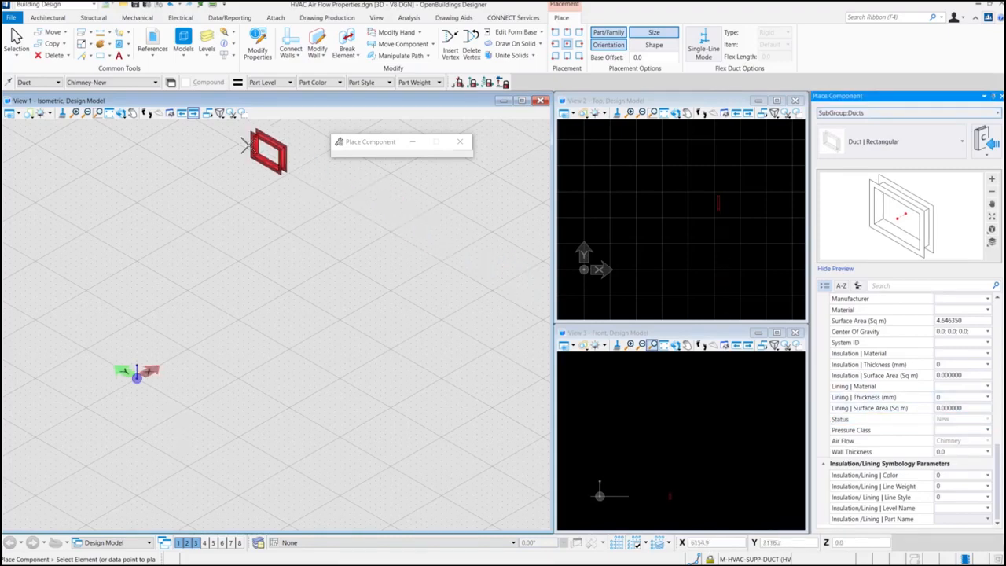
pyautogui.click(139, 83)
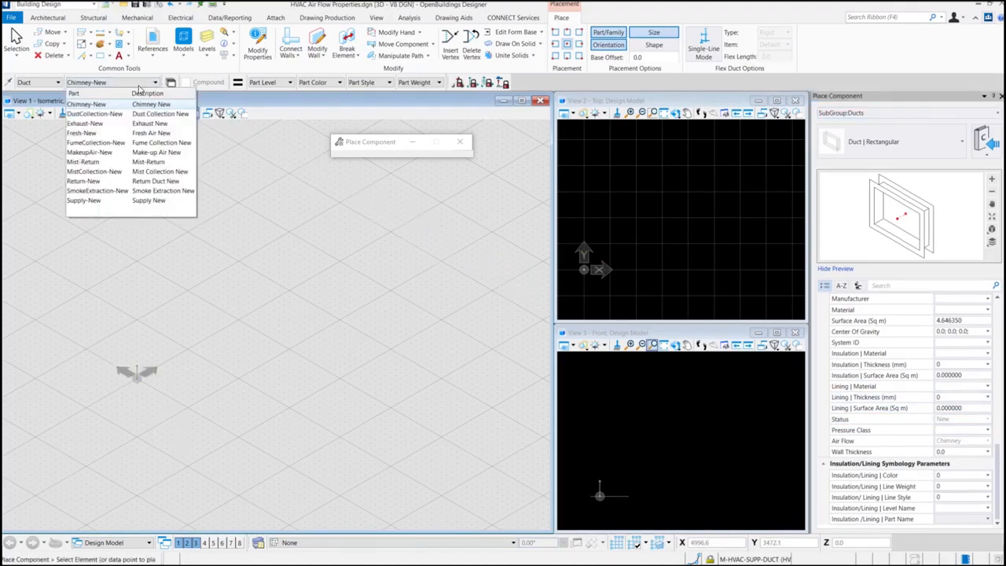
pyautogui.click(127, 163)
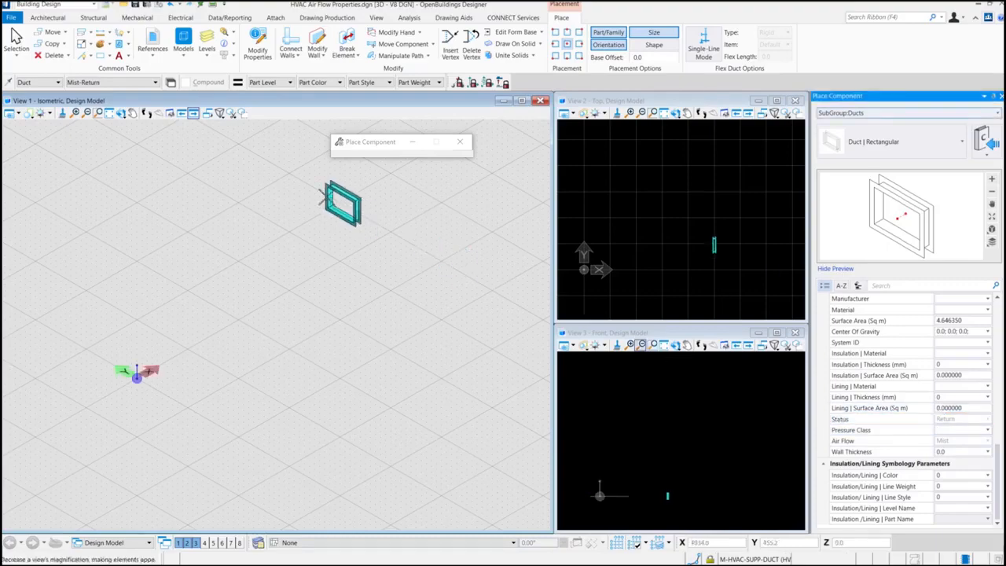
# - Create a new part in the Duct family, with Chimney-Return as both its name and its description
pyautogui.click(170, 82)
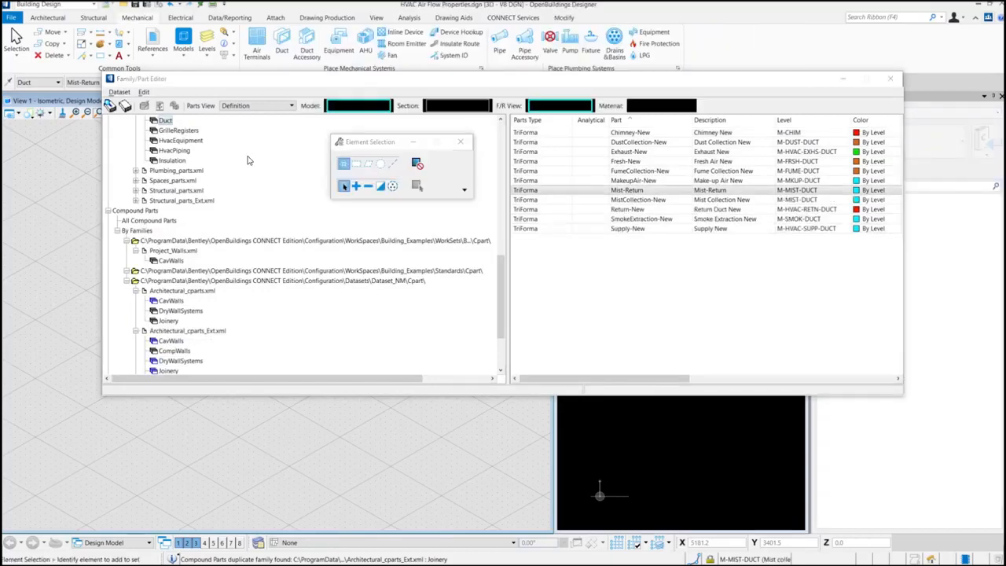
pyautogui.rightClick(555, 294)
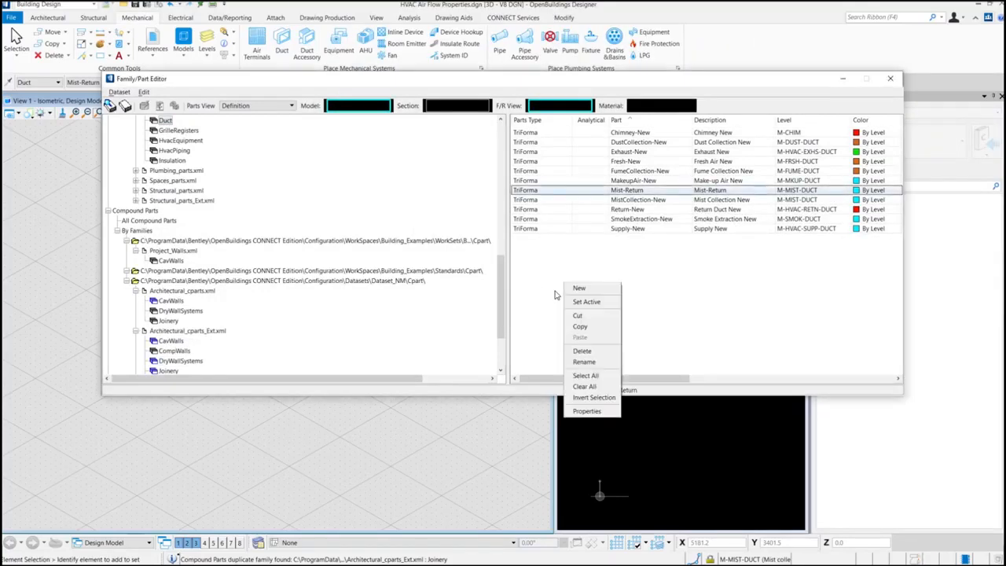
pyautogui.click(601, 289)
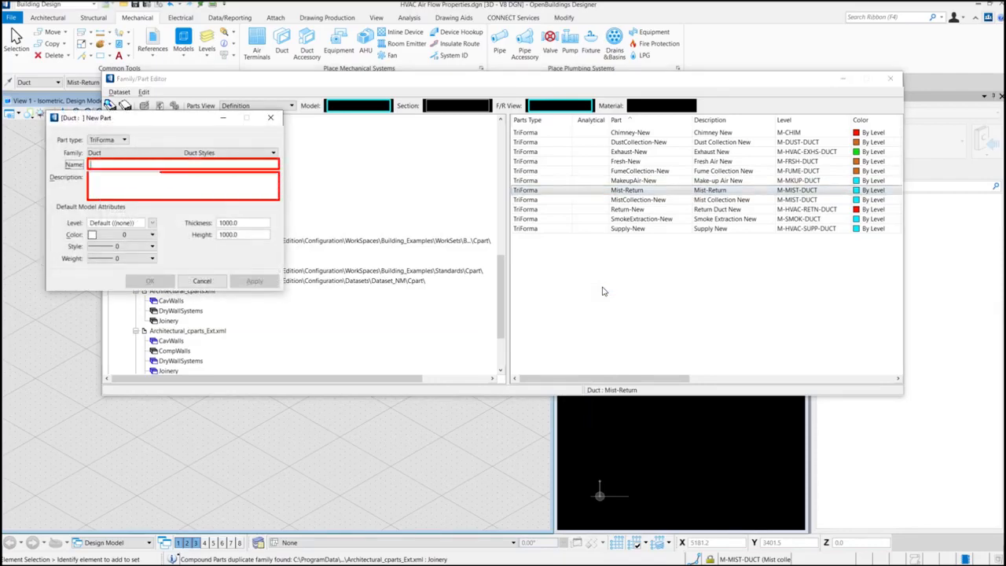
pyautogui.write('Chimne')
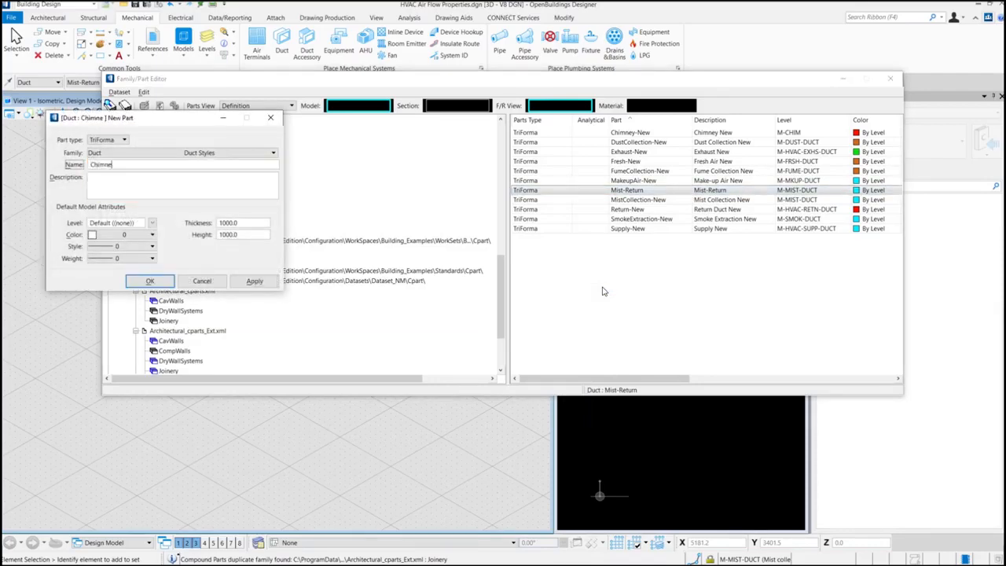
pyautogui.write('y-Return')
pyautogui.hotkey('ctrl', 'a')
pyautogui.hotkey('ctrl', 'c')
pyautogui.click(115, 179)
pyautogui.hotkey('ctrl', 'v')
# - Assign the new part to the level for dust and fume collection systems, existing ductwork (M-DUST-DUCT-EXIST)
pyautogui.click(153, 224)
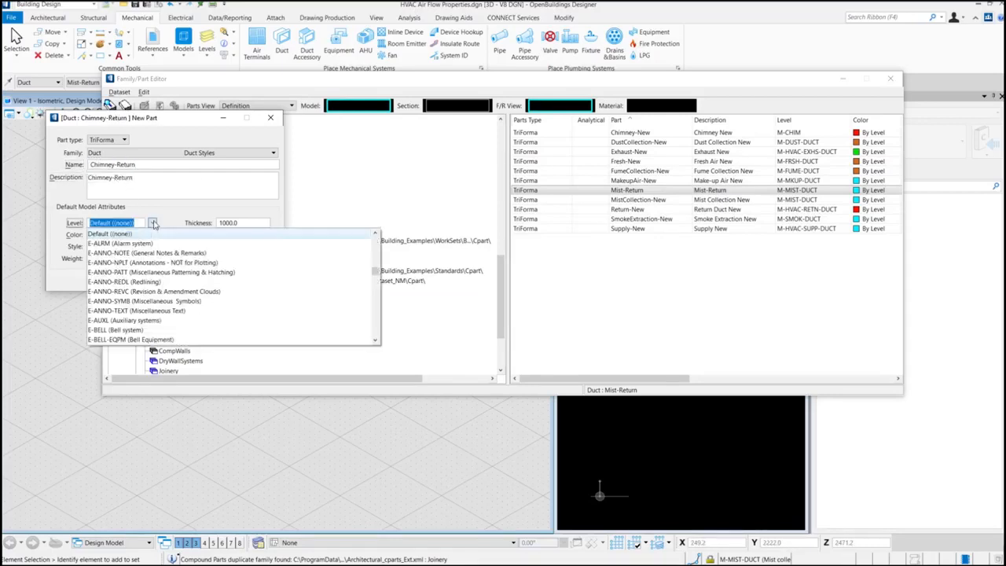
pyautogui.write('m-duct')
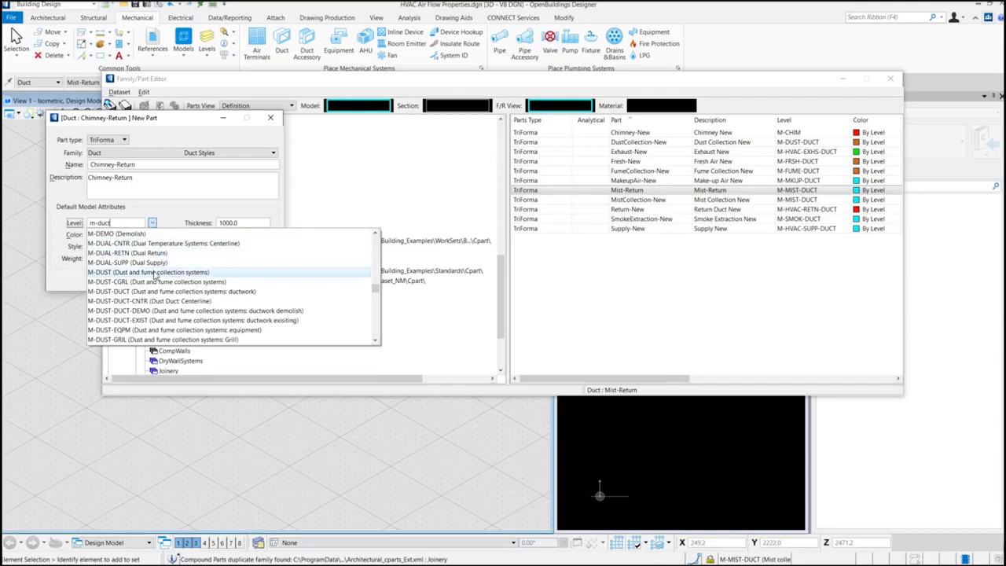
pyautogui.scroll(-2, 154, 274)
pyautogui.click(154, 264)
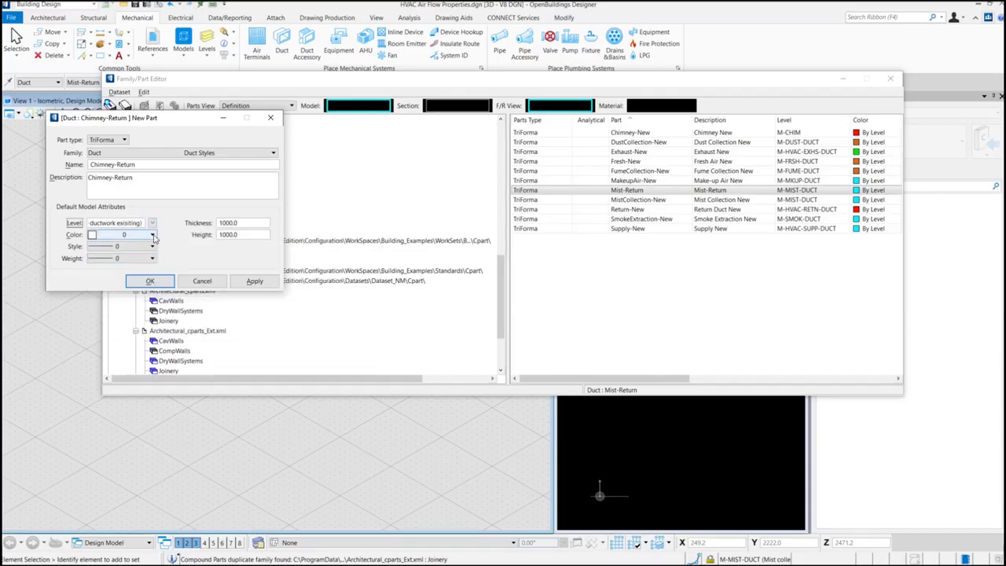
# - Set the new part's color, line style and line weight to ByLevel
pyautogui.click(152, 235)
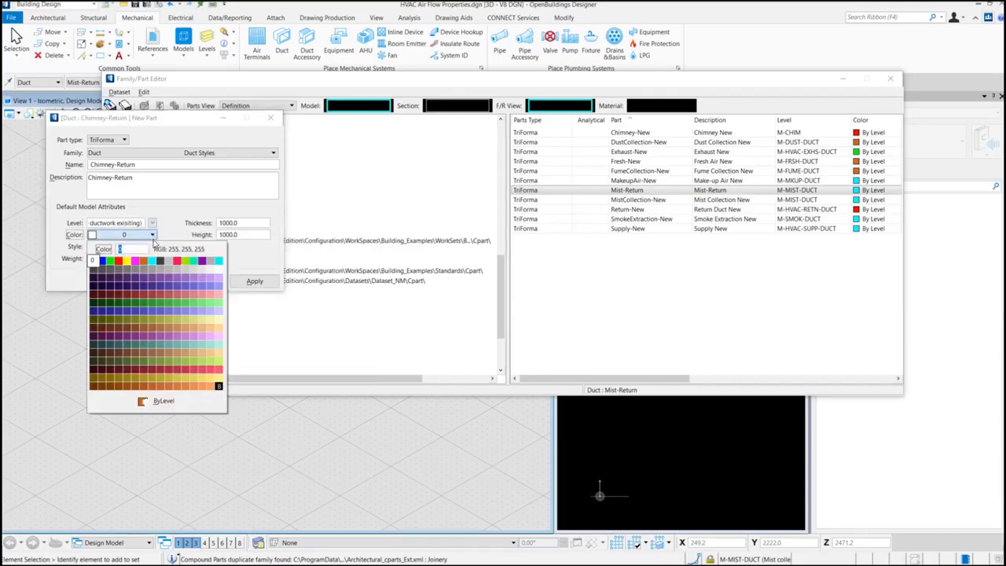
pyautogui.click(140, 402)
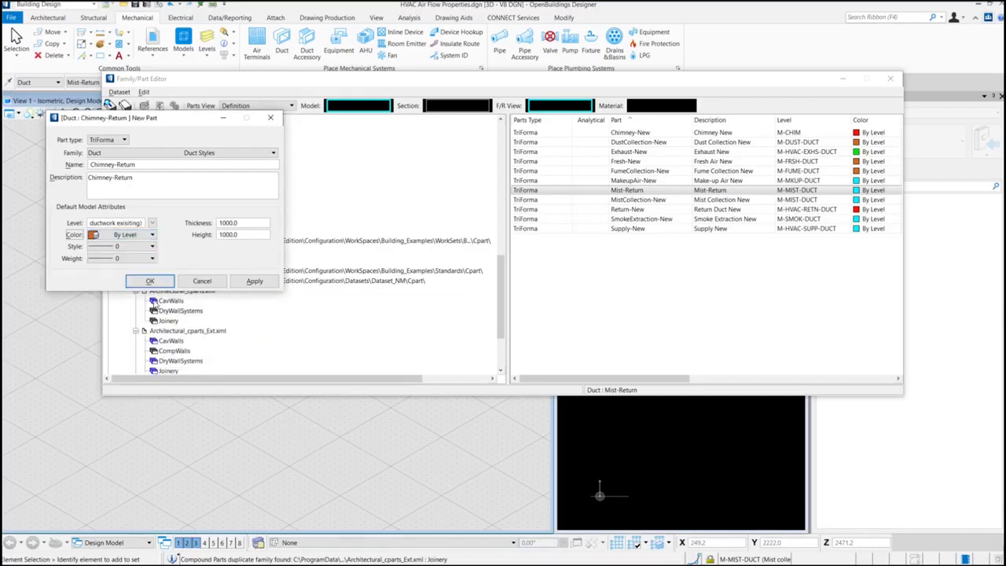
pyautogui.click(153, 246)
pyautogui.click(157, 257)
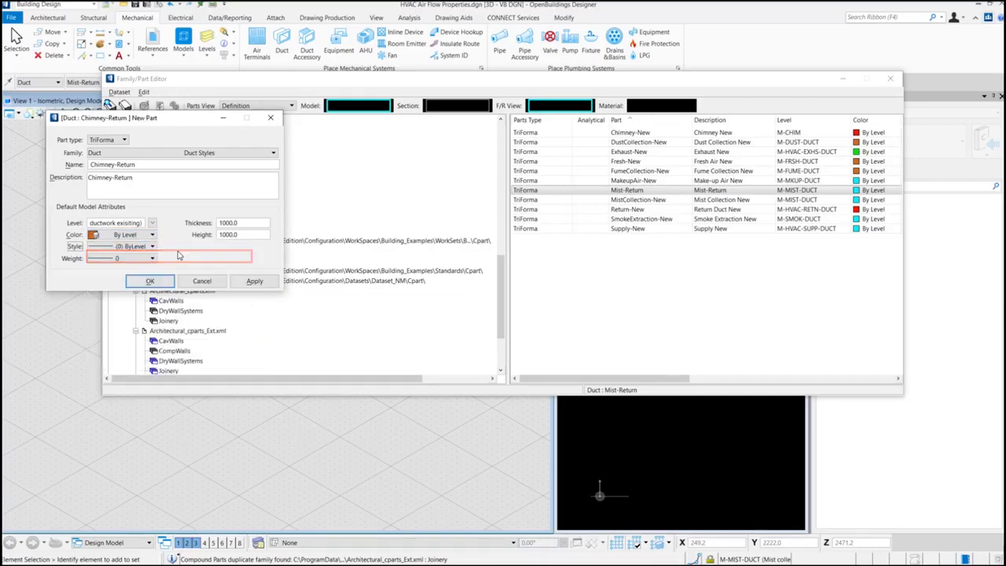
pyautogui.click(152, 257)
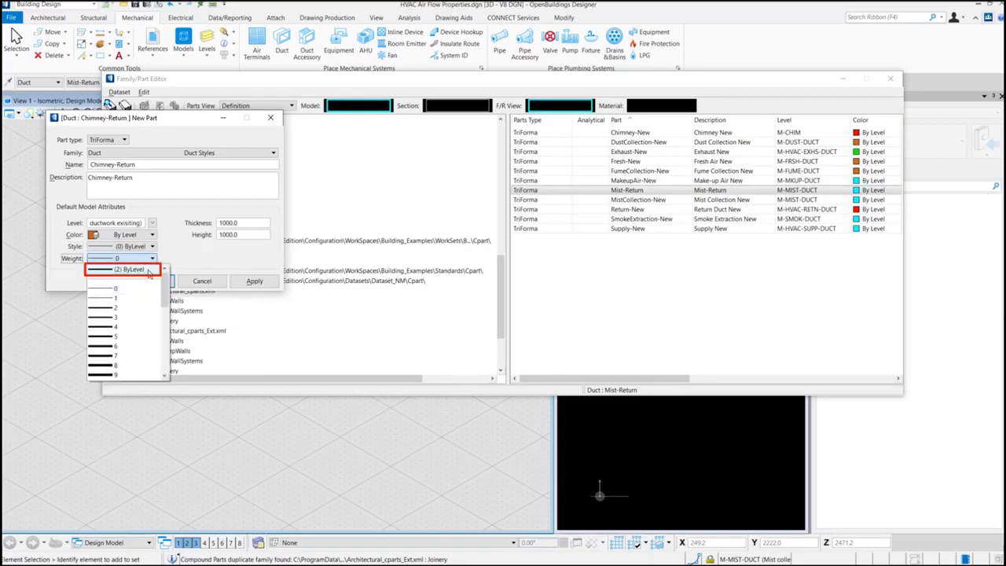
pyautogui.click(148, 270)
# - Set the new part's thickness to 500 and height to 300, and add it to the Duct family
pyautogui.doubleClick(222, 223)
pyautogui.write('500')
pyautogui.press('Tab')
pyautogui.write('300')
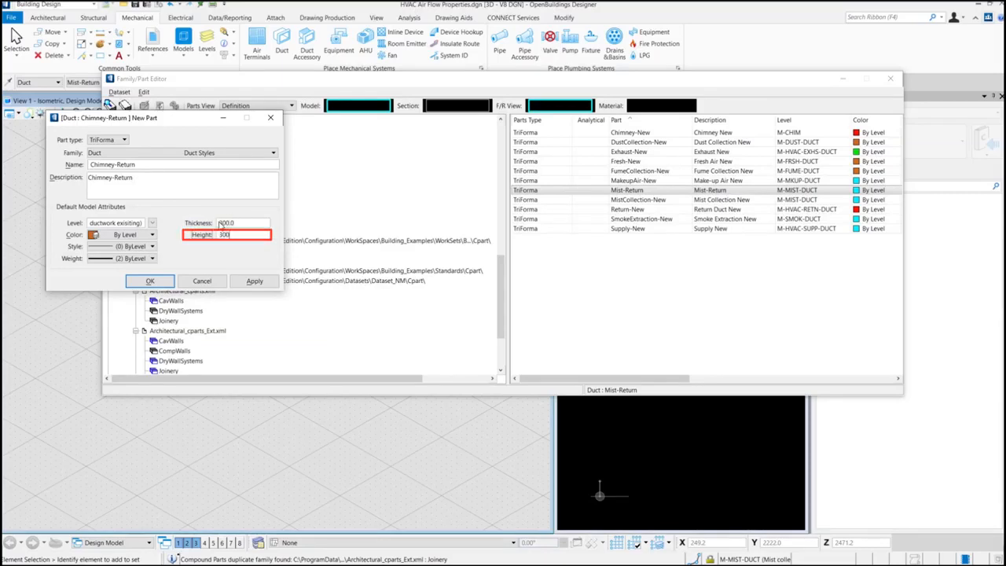
pyautogui.click(250, 280)
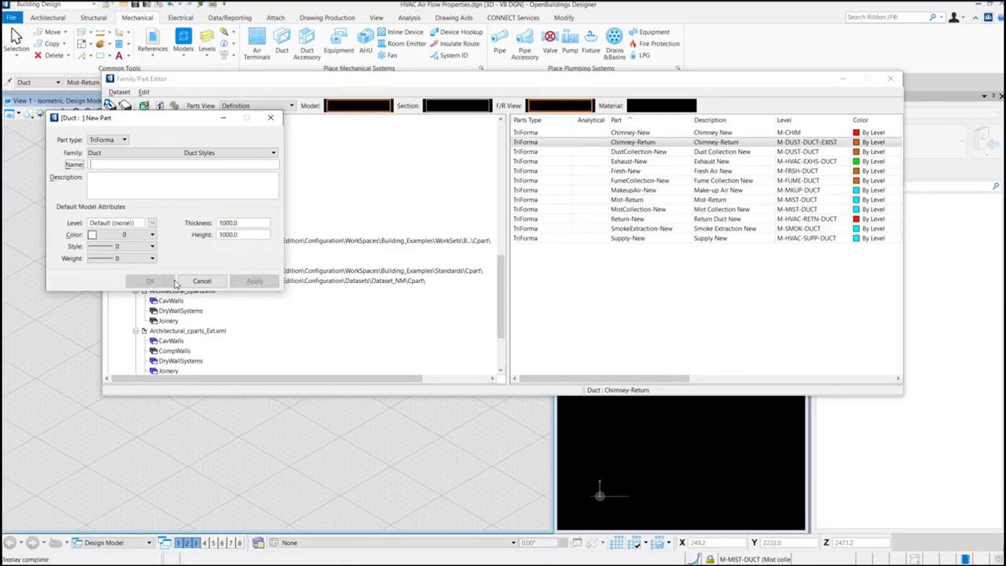
pyautogui.click(202, 280)
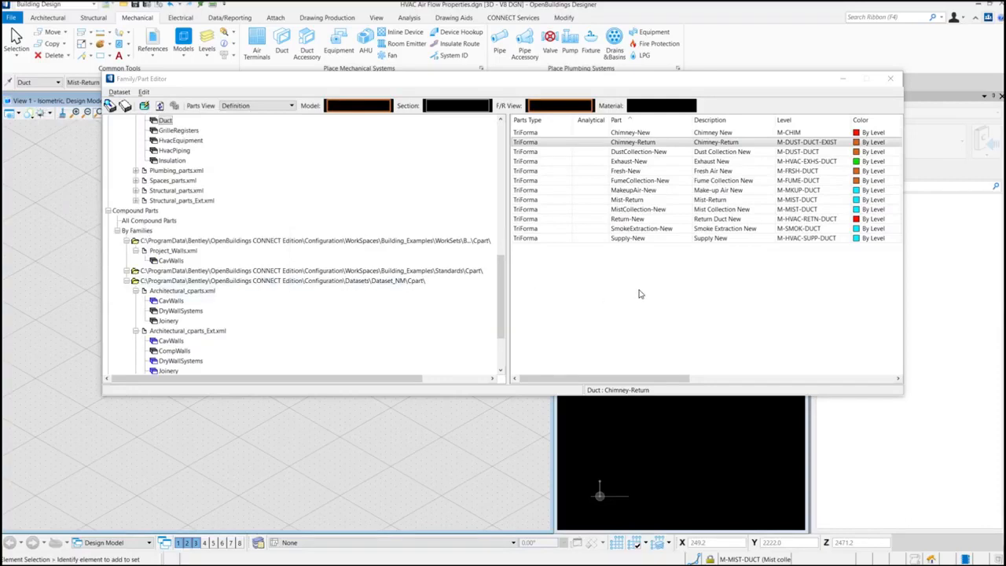
# - Save the dataset changes with the Chimney-Return part and close the Family/Part Editor
pyautogui.click(664, 143)
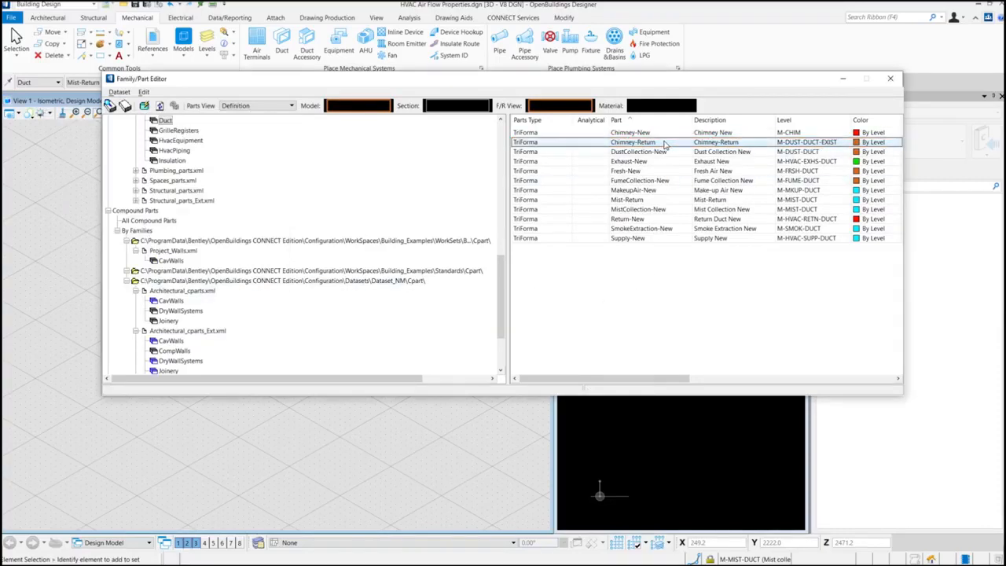
pyautogui.click(685, 296)
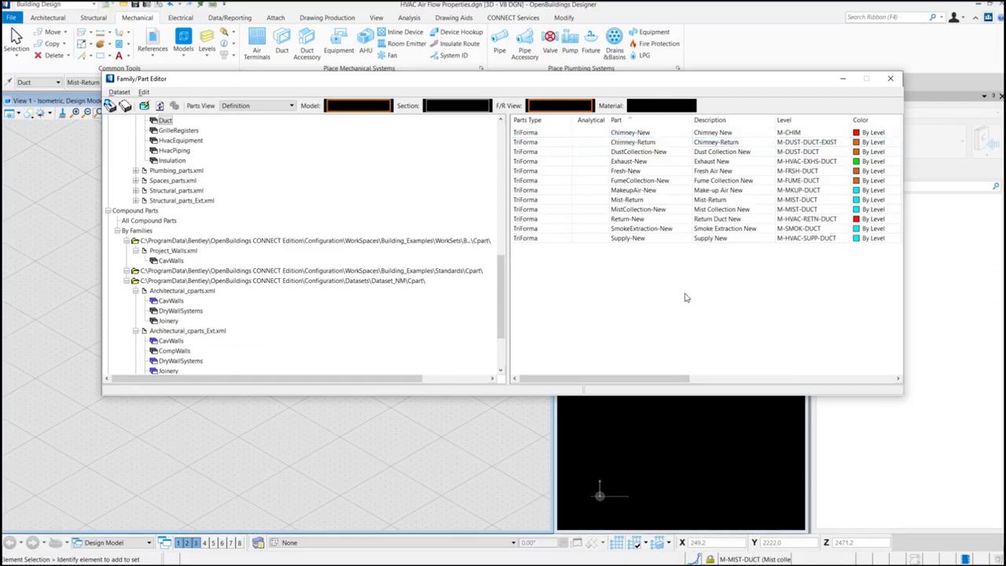
pyautogui.click(144, 106)
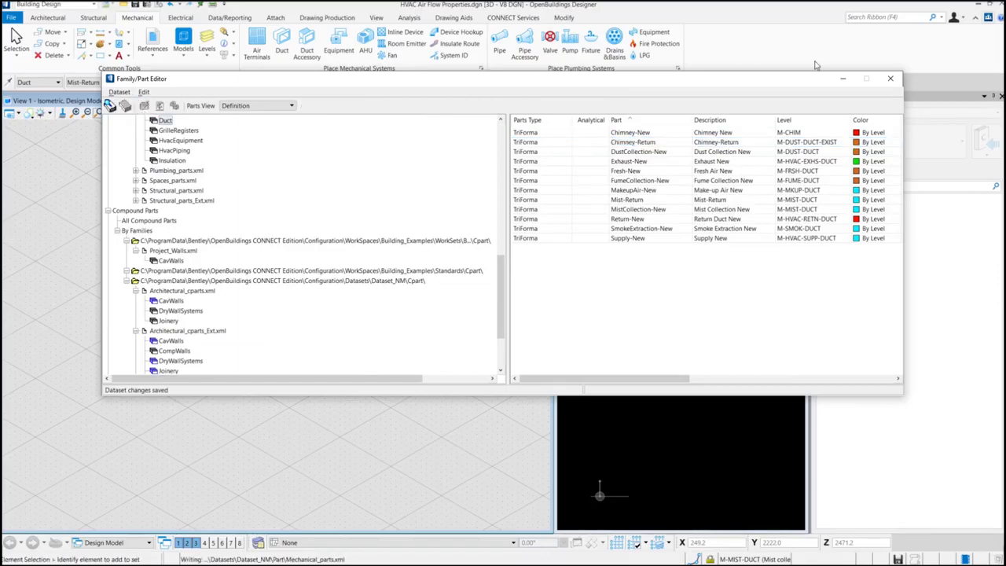
pyautogui.click(889, 78)
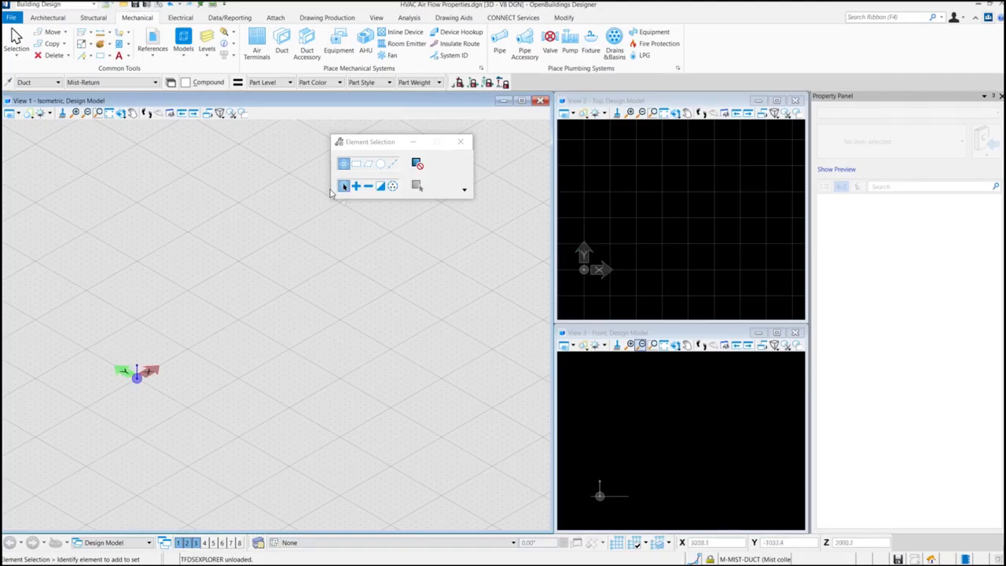
# - Place an L-shaped rectangular duct run with an elbow near the origin, using the Chimney-Return part
pyautogui.click(282, 51)
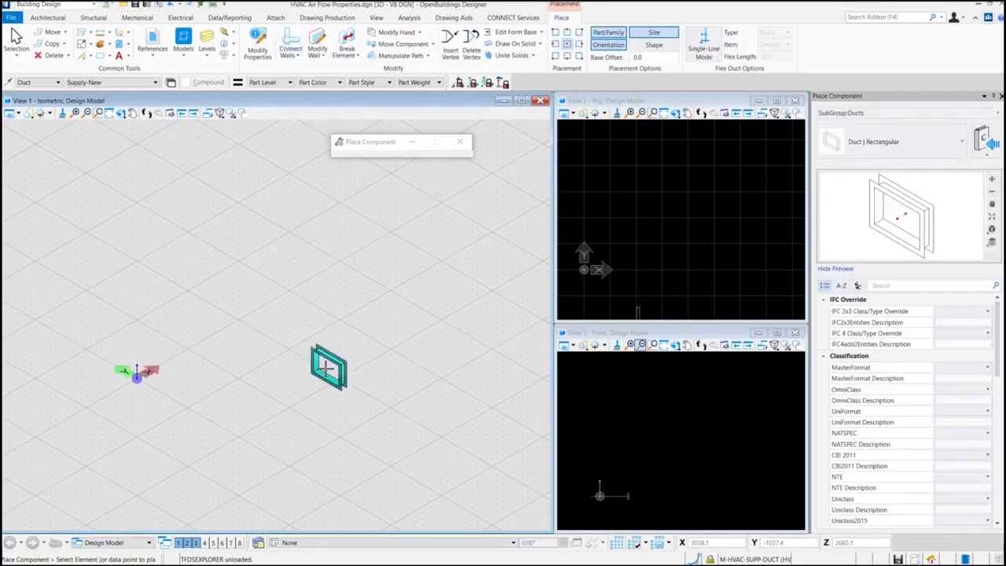
pyautogui.scroll(-5, 976, 399)
pyautogui.scroll(-6, 976, 399)
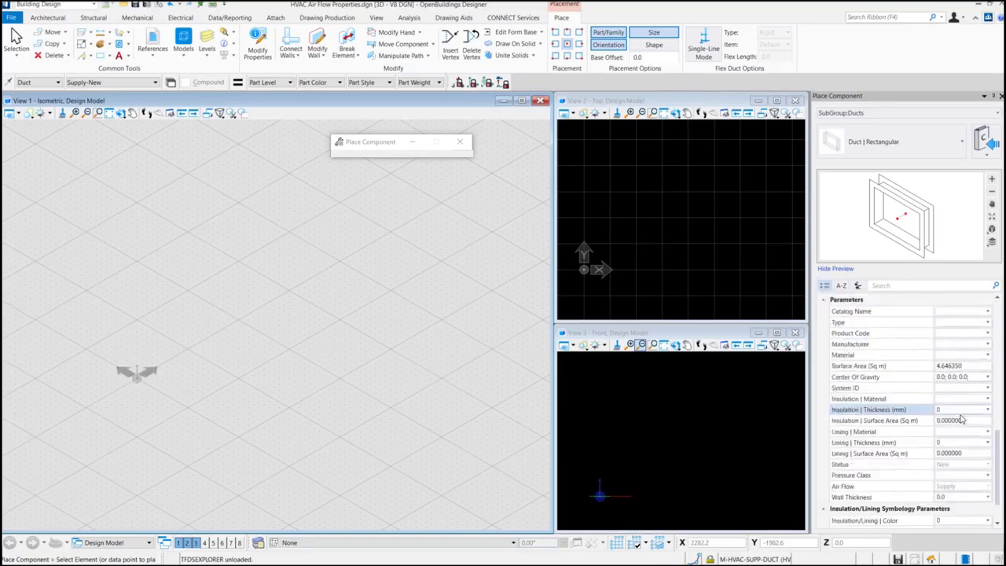
pyautogui.click(155, 82)
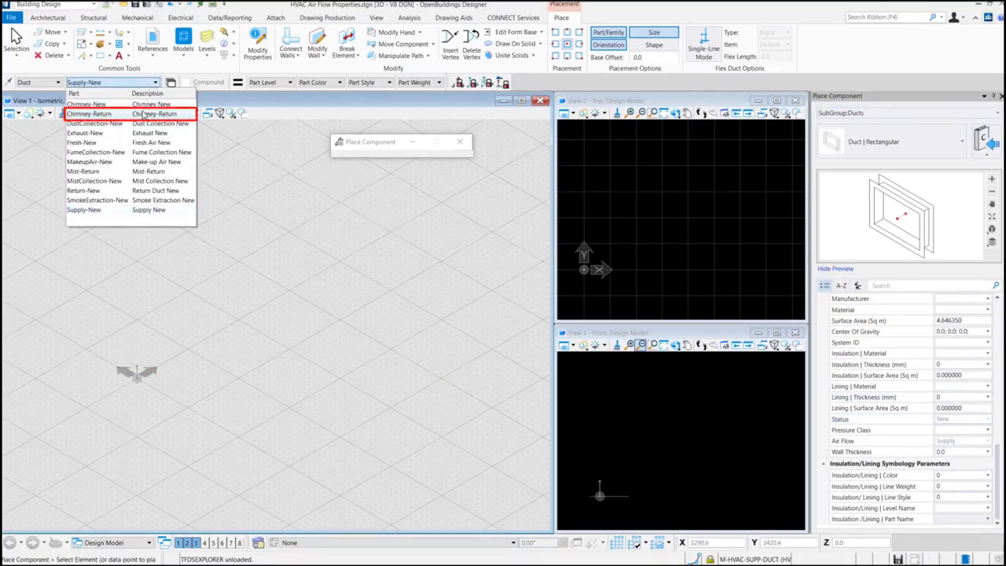
pyautogui.click(144, 115)
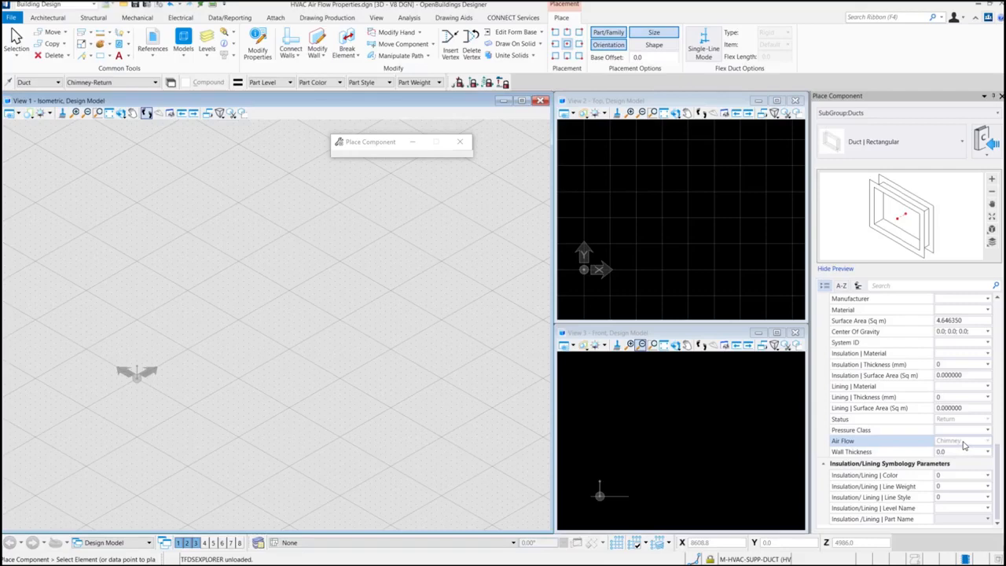
pyautogui.click(76, 379)
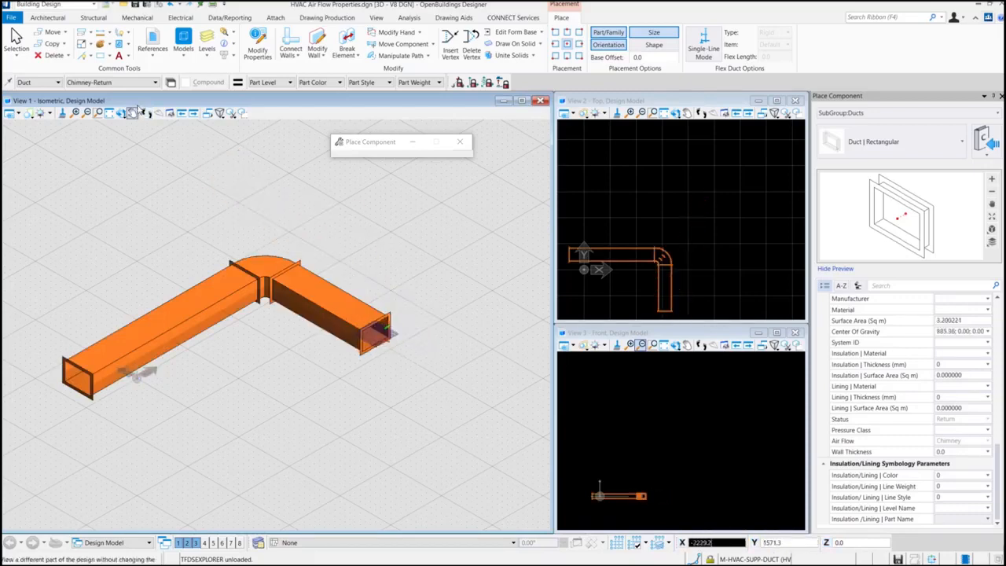
# - Extend the duct run from its open end with a straight segment using the Supply-New part
pyautogui.click(125, 82)
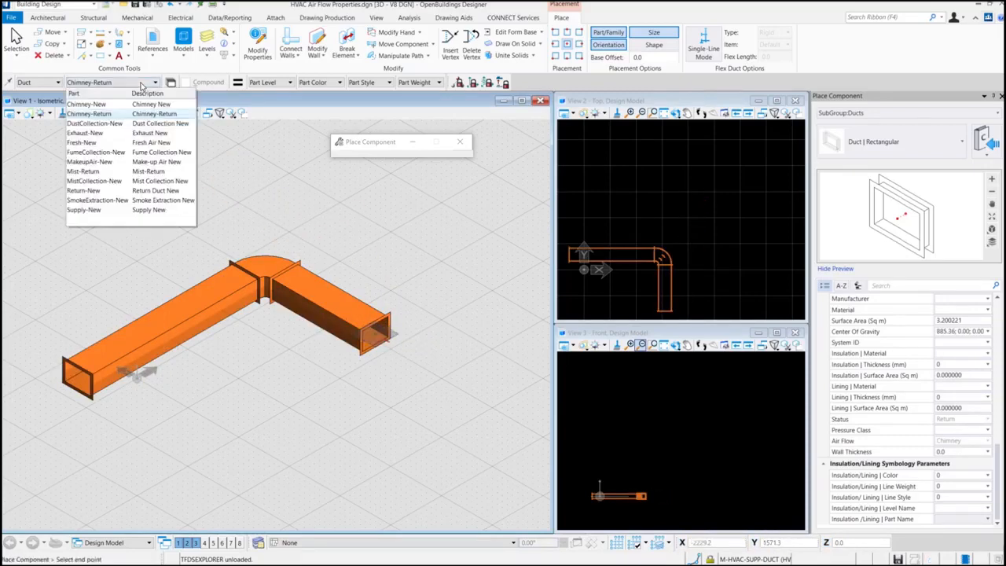
pyautogui.click(135, 211)
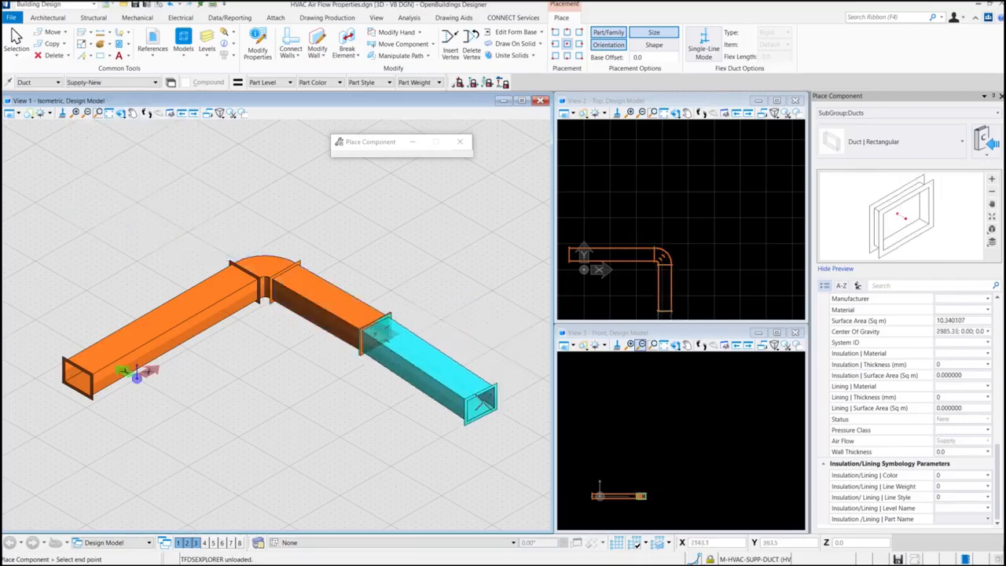
pyautogui.click(488, 400)
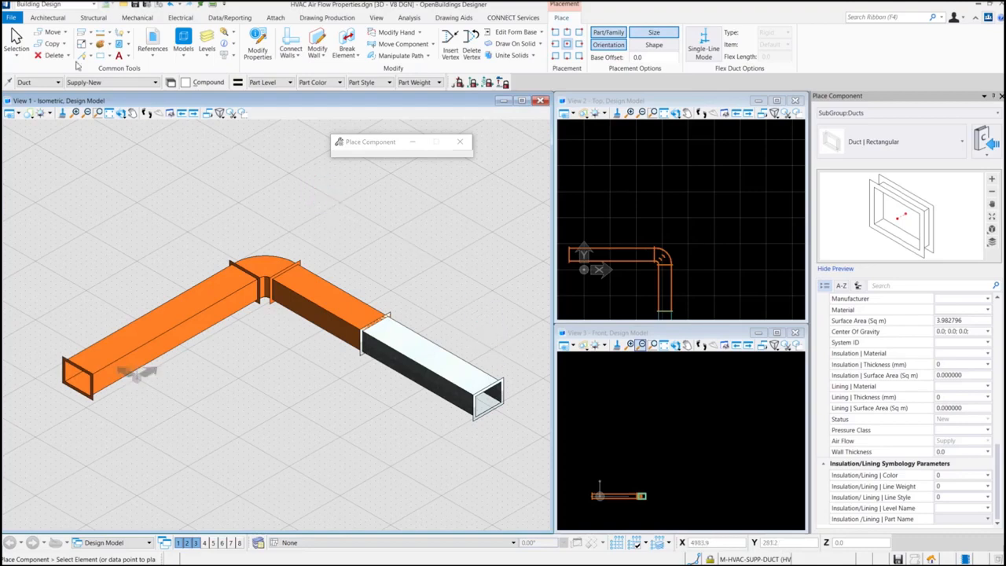
# - Examine the Air Flow and Status properties of the straight Supply-New duct in its Building Element Info
pyautogui.click(12, 37)
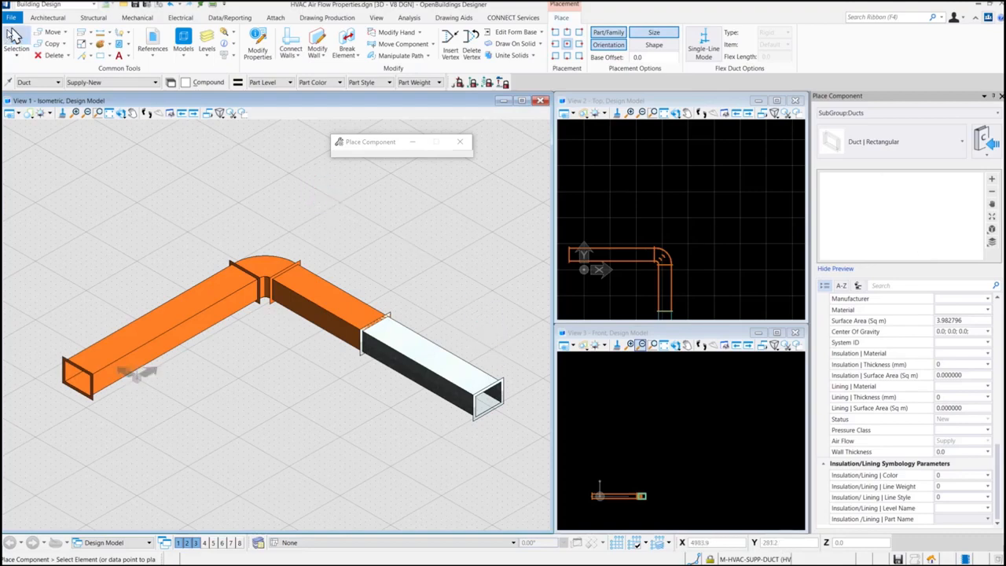
pyautogui.click(429, 372)
pyautogui.rightClick(427, 368)
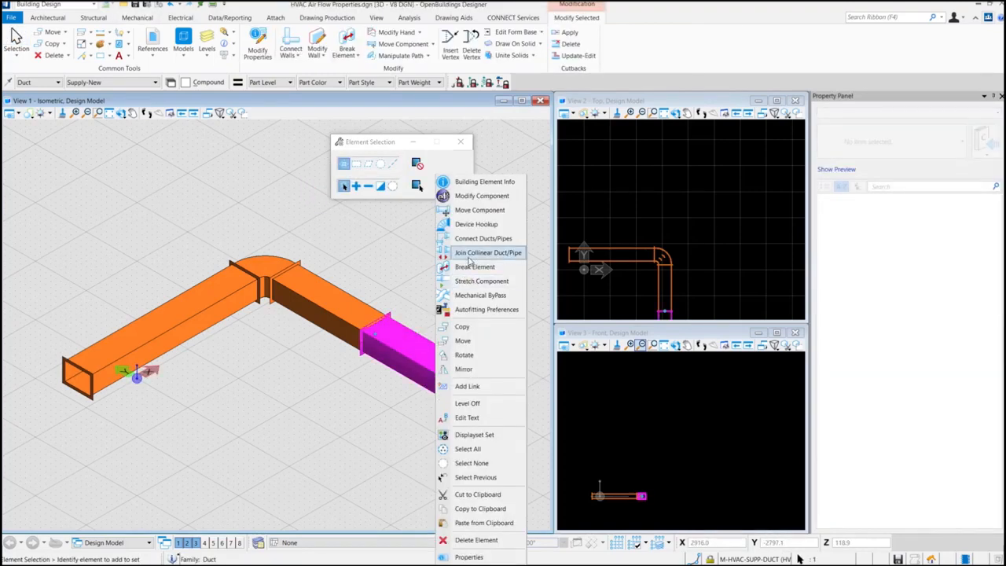
pyautogui.click(503, 187)
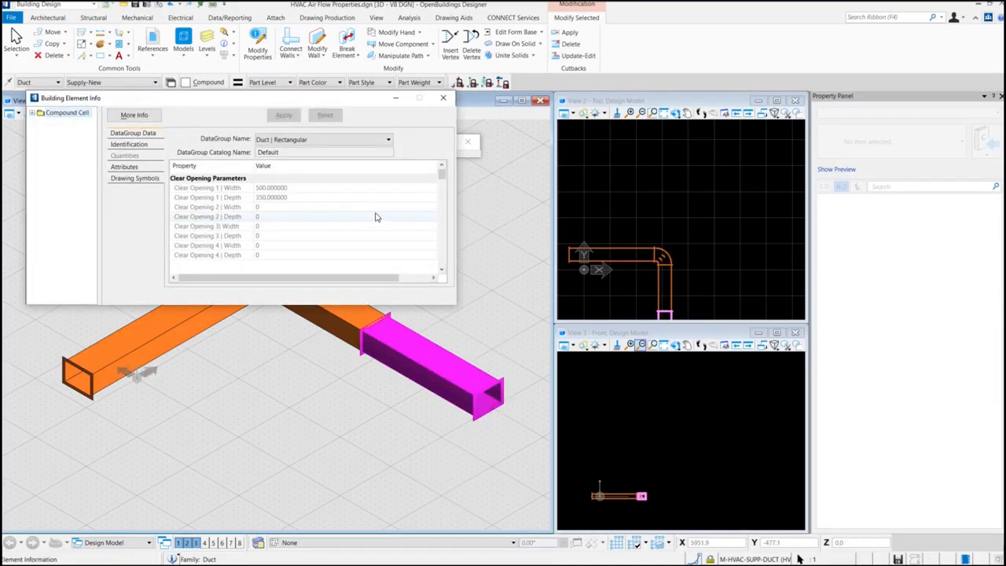
pyautogui.scroll(-6, 378, 217)
pyautogui.moveTo(441, 199); pyautogui.dragTo(441, 252)
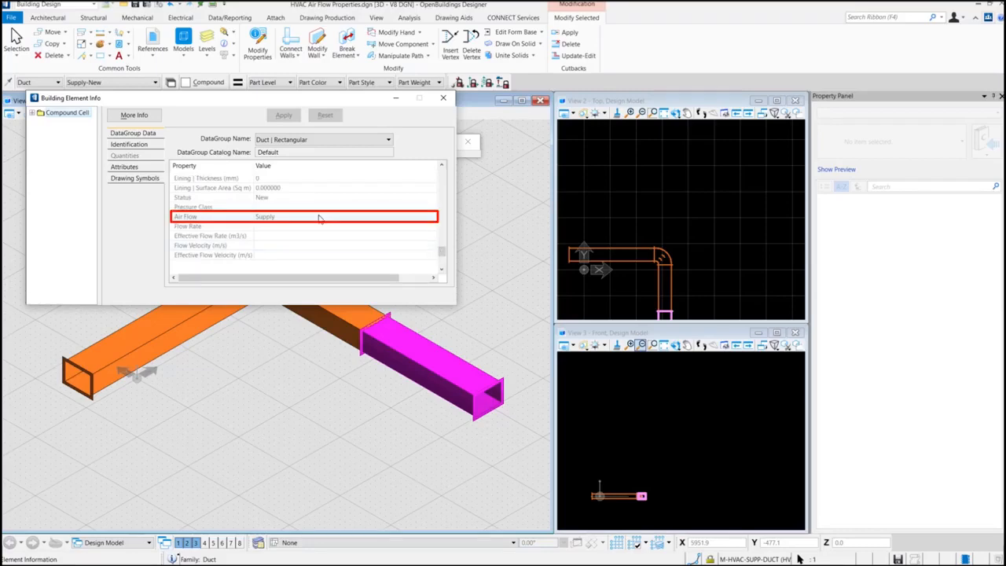
pyautogui.click(443, 97)
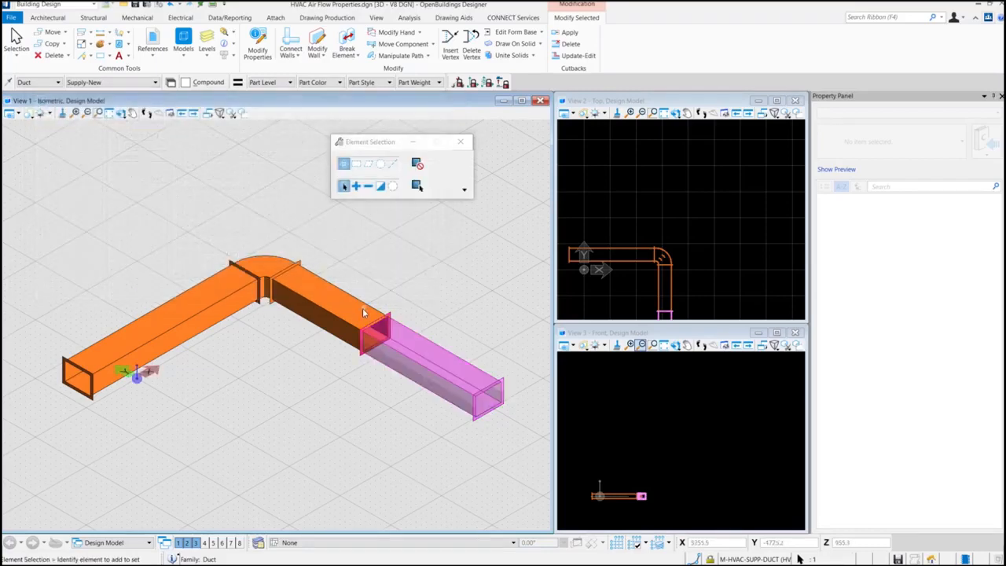
# - Examine the Air Flow and Status properties of the adjoining Chimney-Return duct in its Building Element Info
pyautogui.rightClick(351, 326)
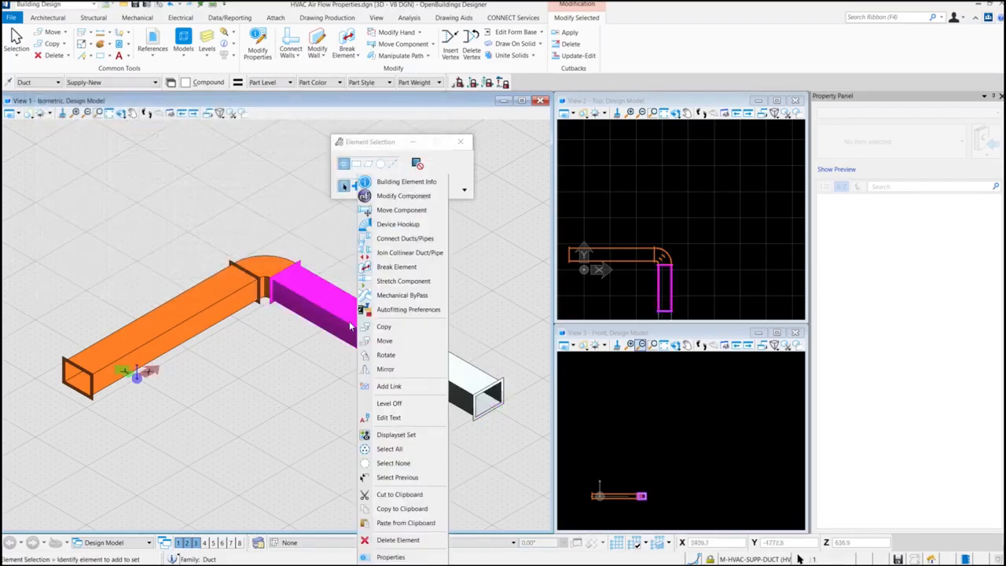
pyautogui.click(419, 186)
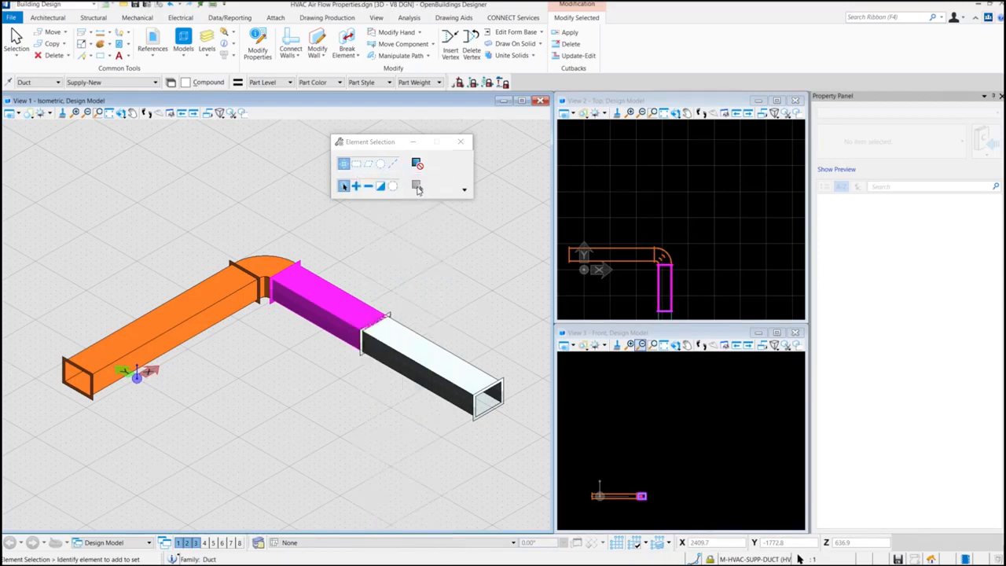
pyautogui.moveTo(442, 175); pyautogui.dragTo(443, 247)
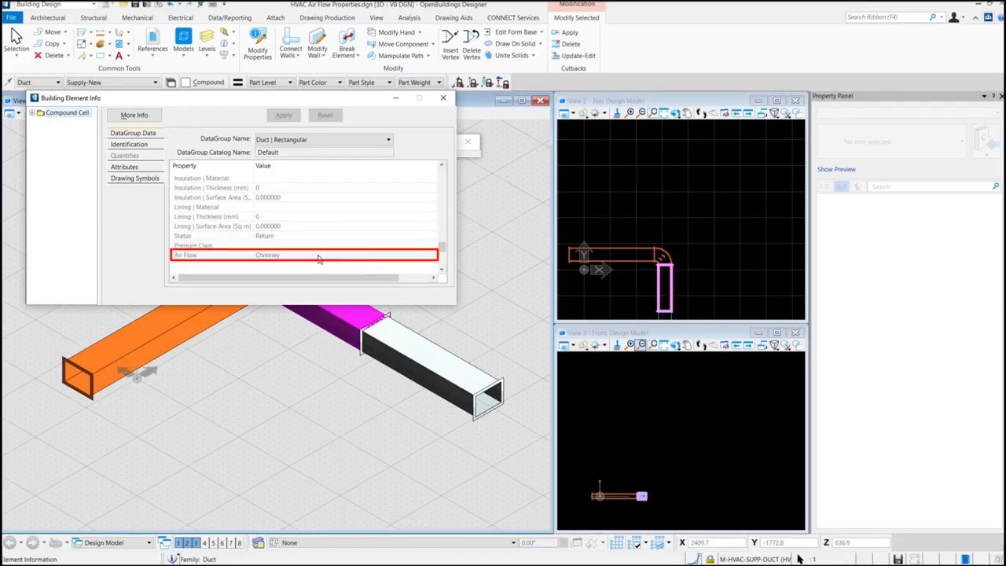
pyautogui.click(443, 97)
# - Review the Status and Air Flow columns for the rectangular ducts in the Schedules, comparing the individual duct entries
pyautogui.click(240, 21)
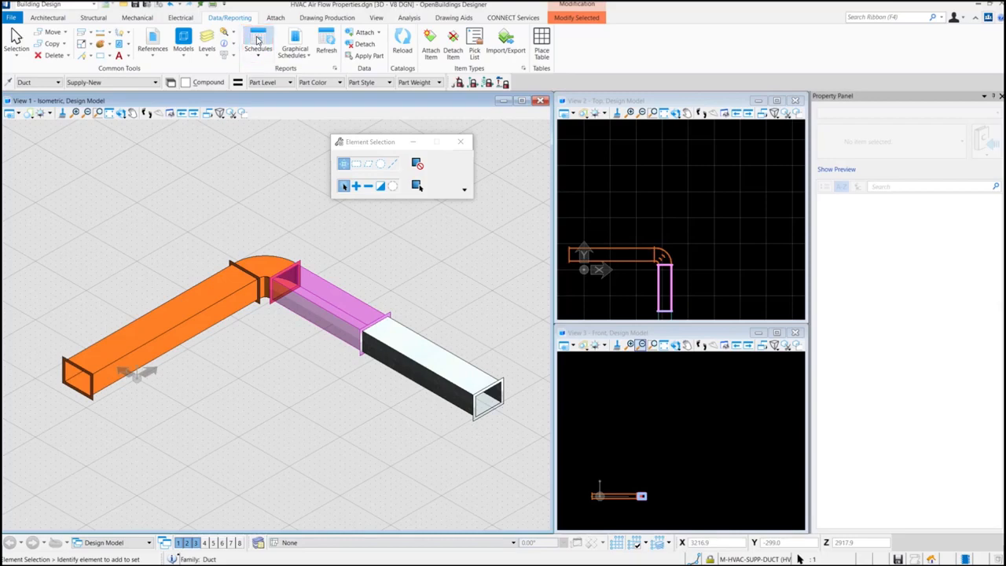
pyautogui.click(258, 39)
pyautogui.click(121, 167)
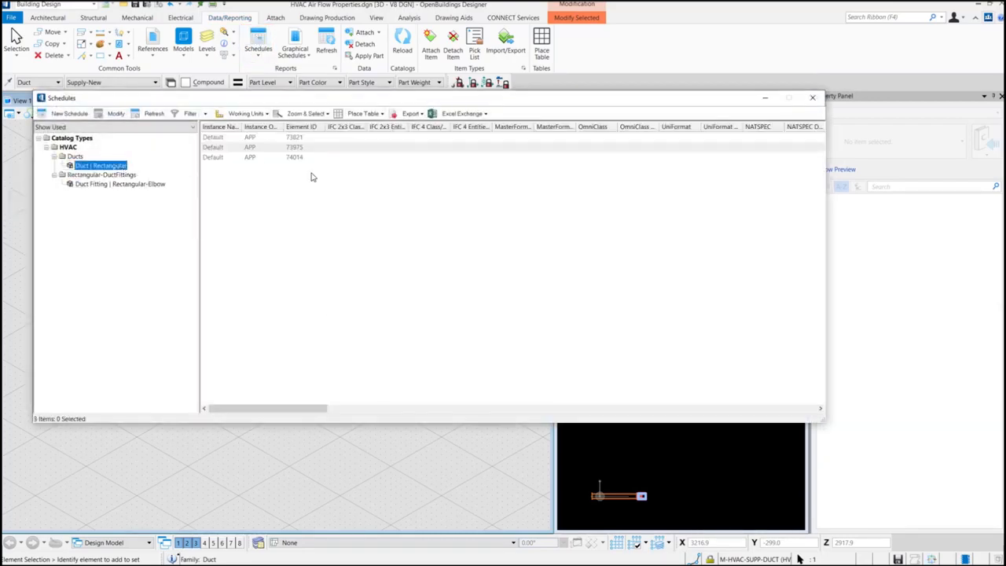
pyautogui.moveTo(305, 408); pyautogui.dragTo(715, 416)
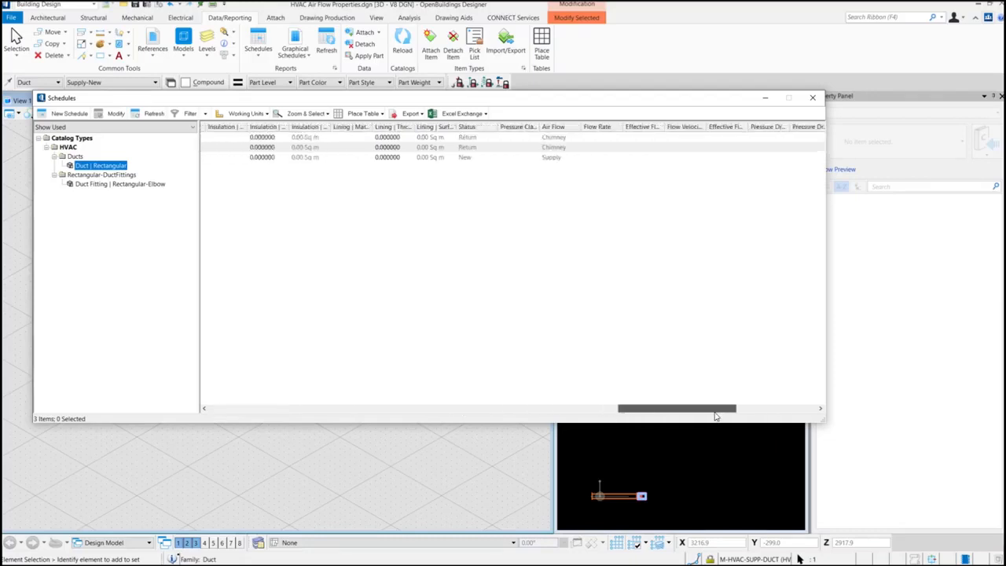
pyautogui.click(583, 159)
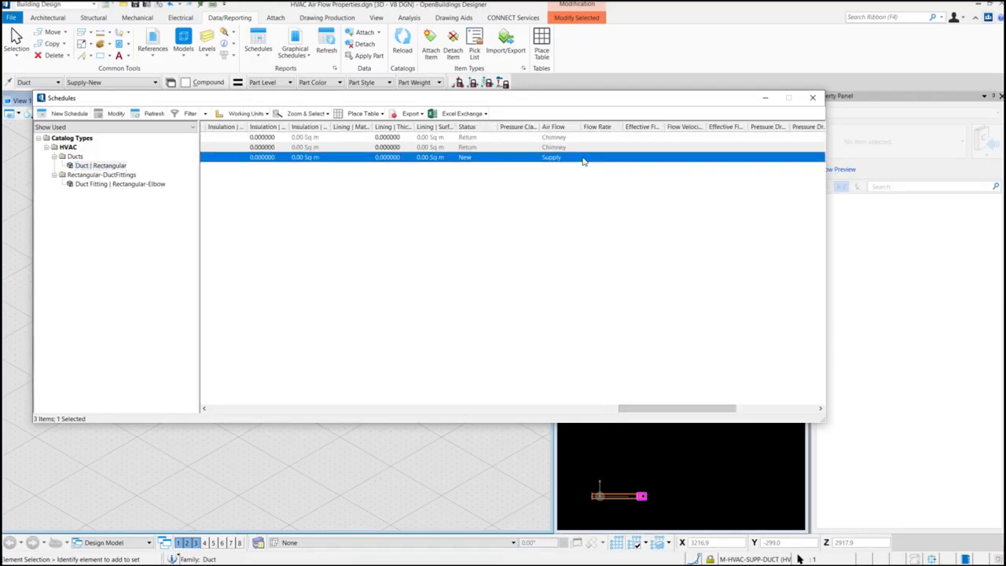
pyautogui.click(582, 148)
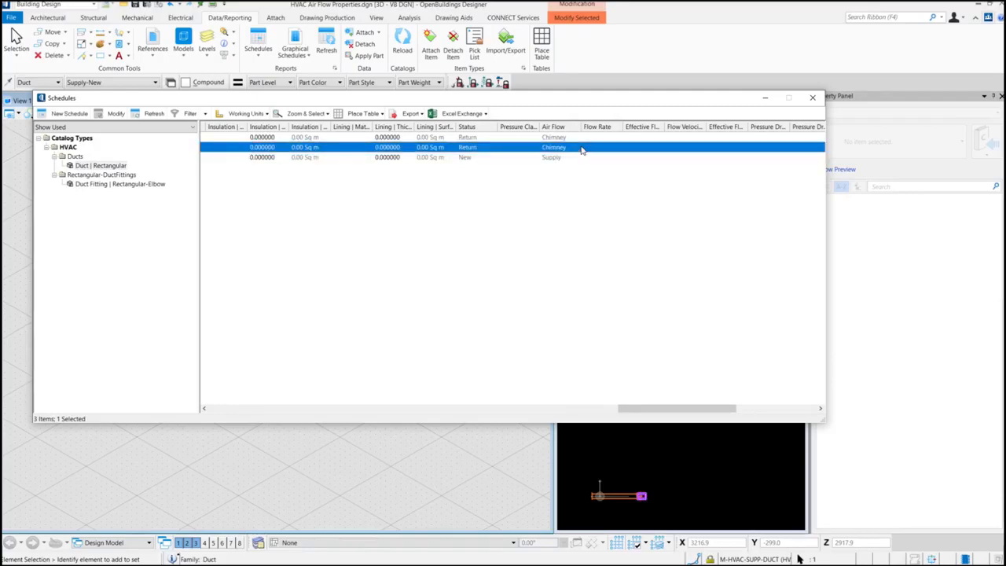
pyautogui.click(472, 160)
pyautogui.click(812, 97)
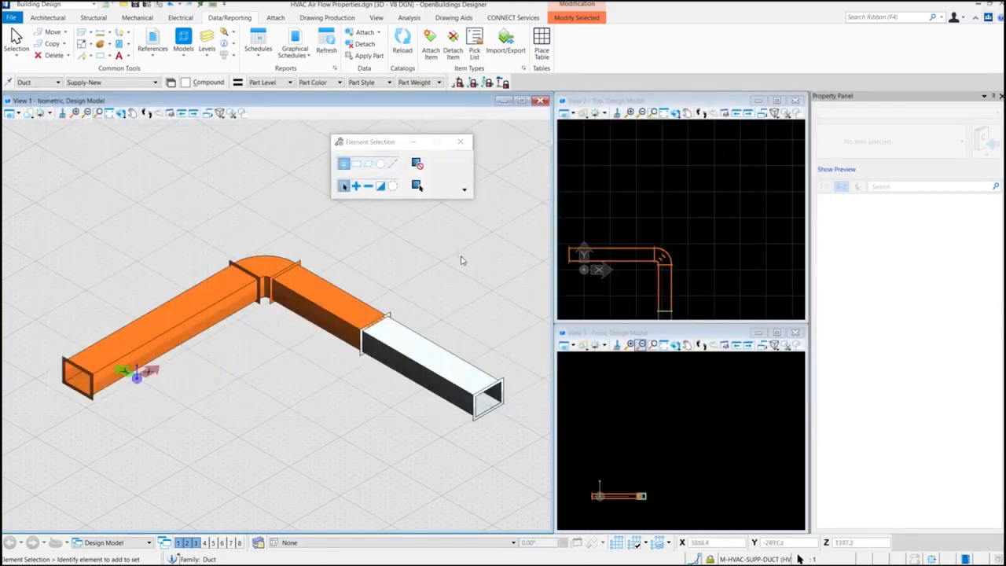